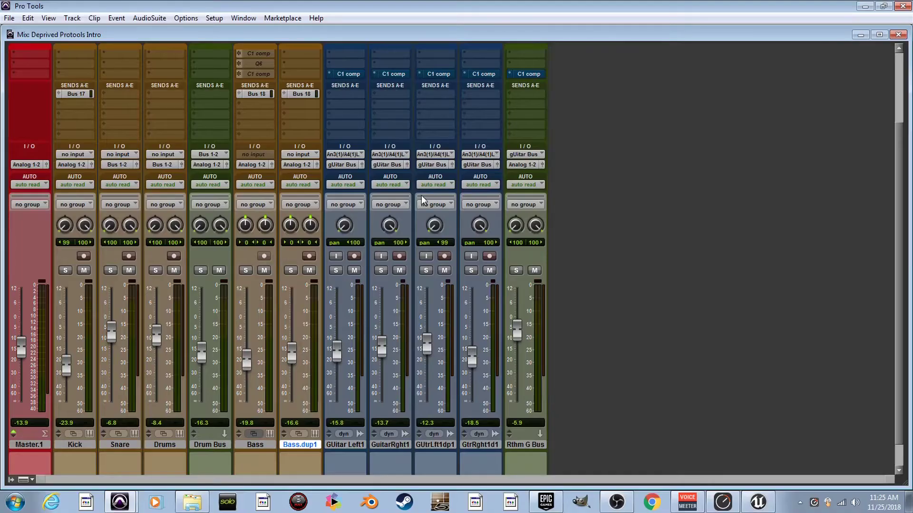
Switch the Deprived Protools Intro session from the Mix window to the Edit window.
click(247, 18)
click(302, 89)
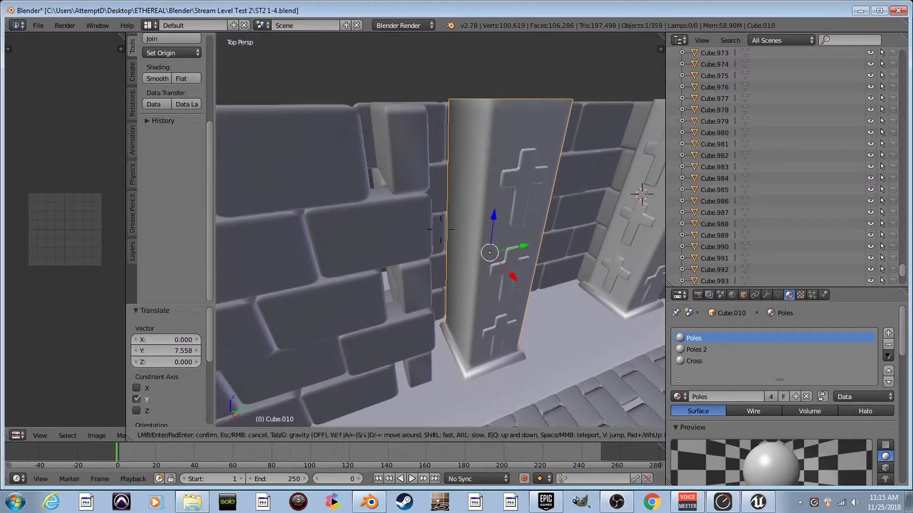
click(474, 240)
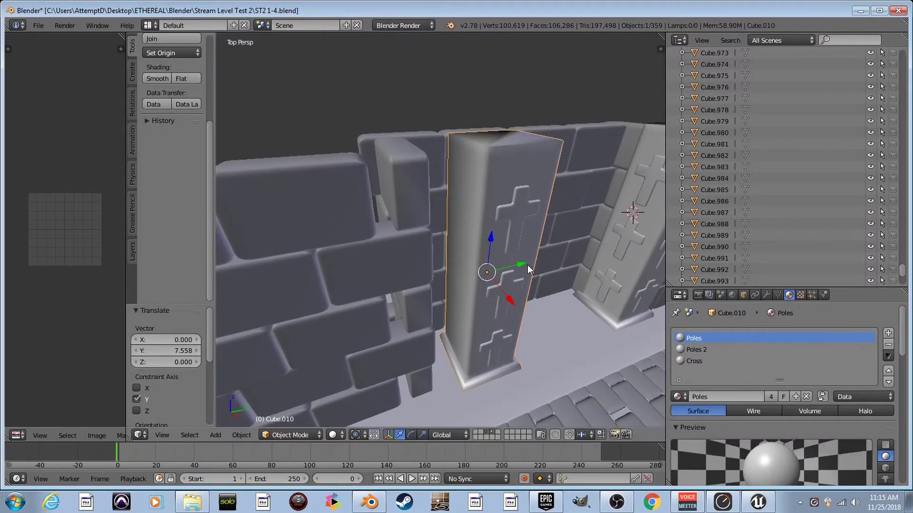
Slide the pillar along Y, then make an instrument track with a C1 comp compressor.
drag(527, 264, 445, 280)
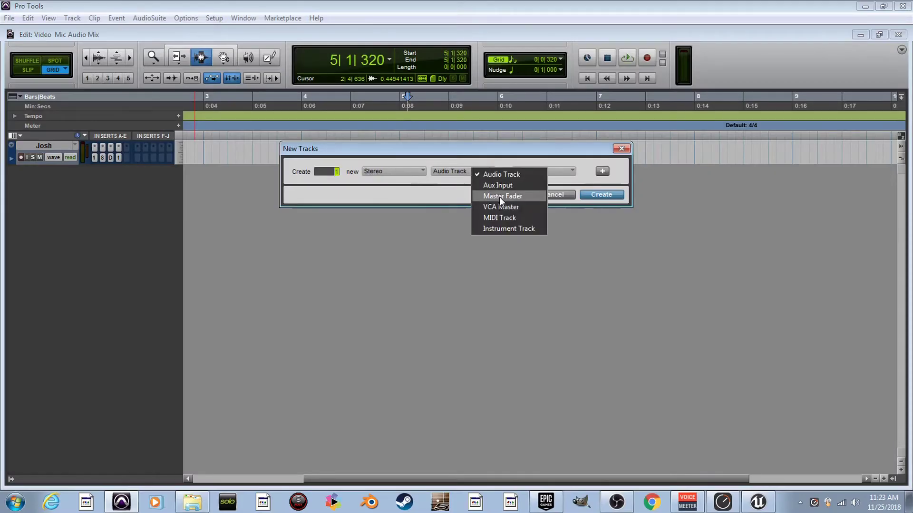
click(510, 228)
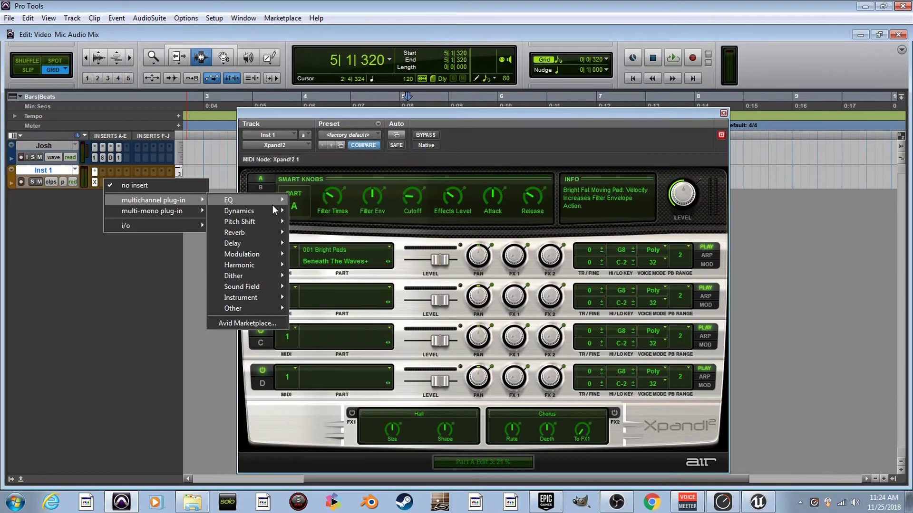
mouse_move(239, 211)
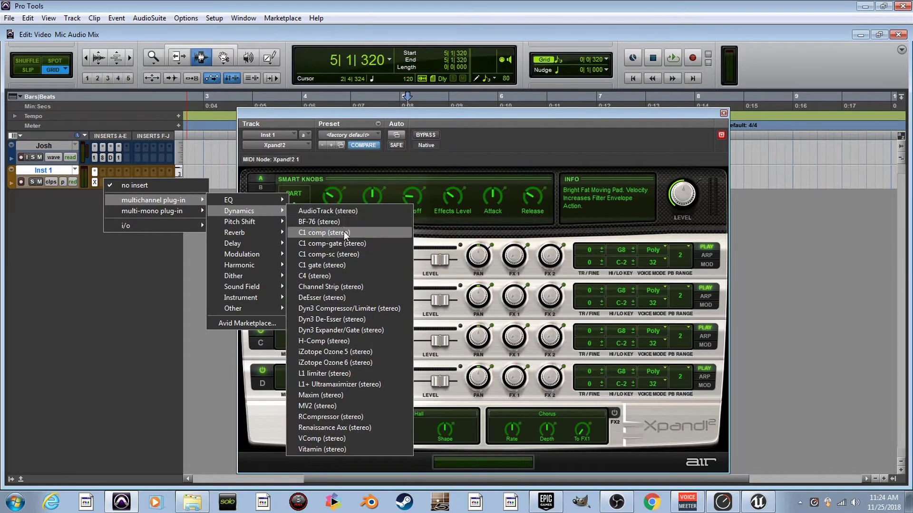
click(343, 231)
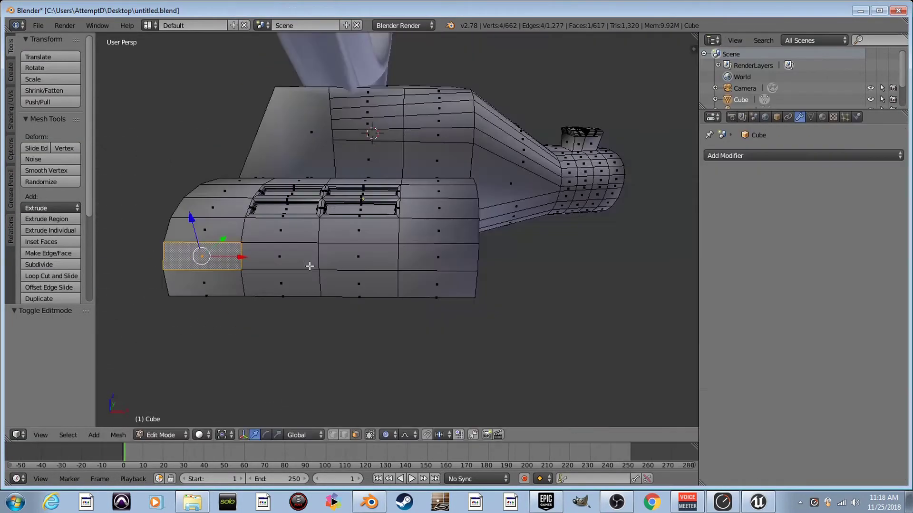
Extend the face selection across the model's lower-body row and subdivide it once.
shift+right_click(310, 260)
shift+right_click(357, 259)
shift+right_click(428, 258)
key(w)
click(439, 207)
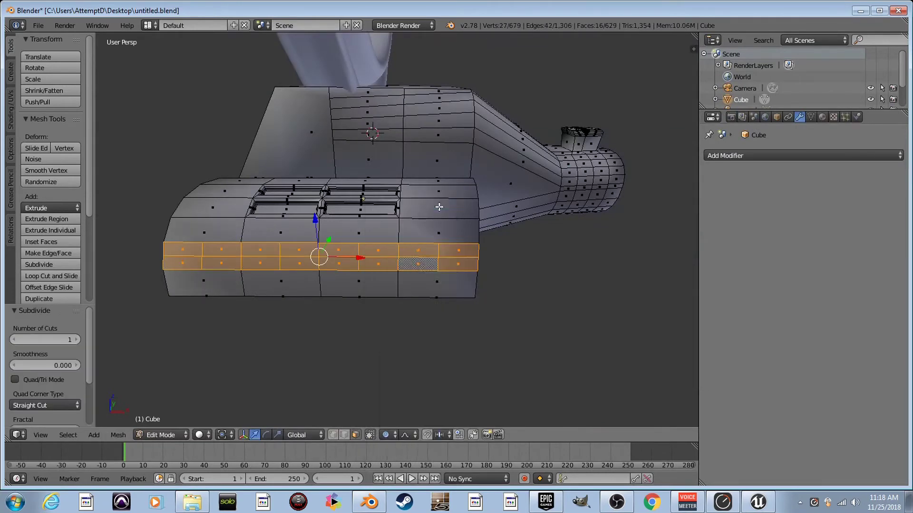